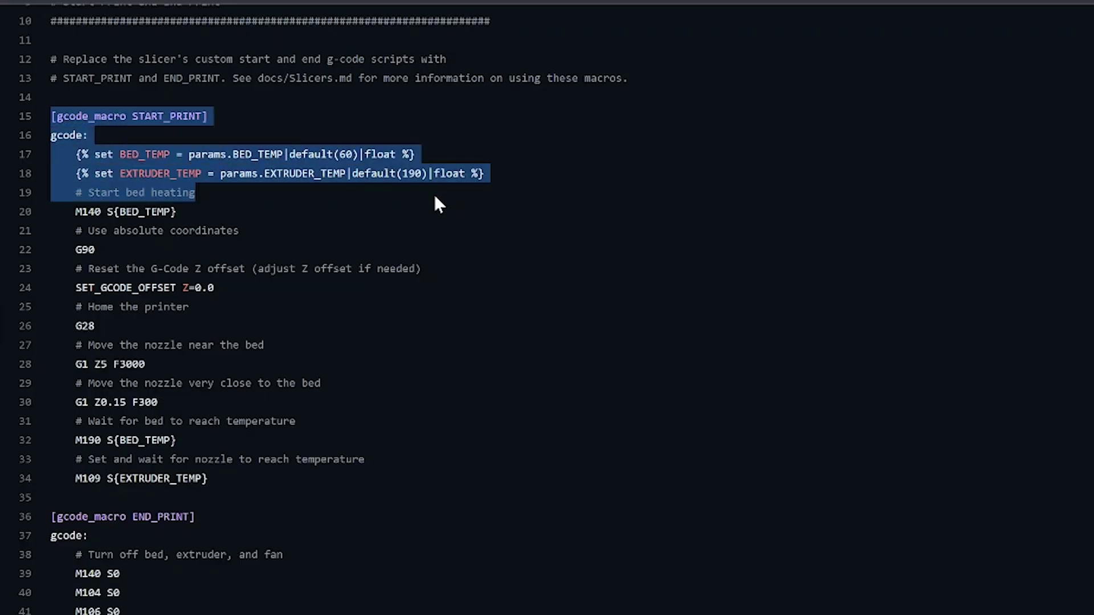
Highlight the START_PRINT macro block, then lines 64–67 further down sample-macros.cfg
left_click_drag(439, 204, 427, 409)
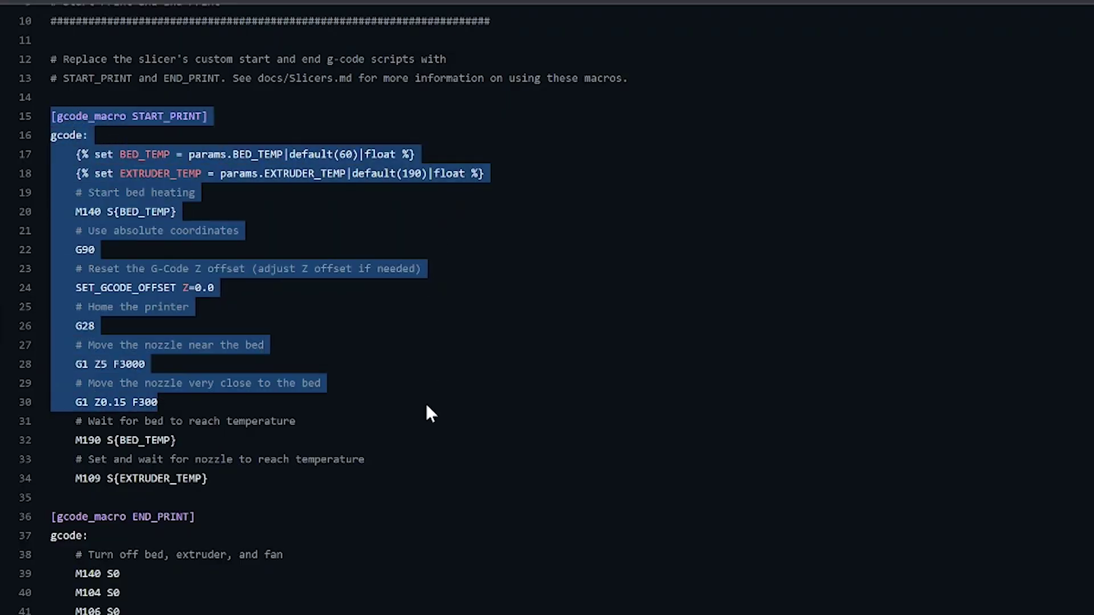
scroll(395, 405, "down", 15)
left_click_drag(51, 97, 313, 393)
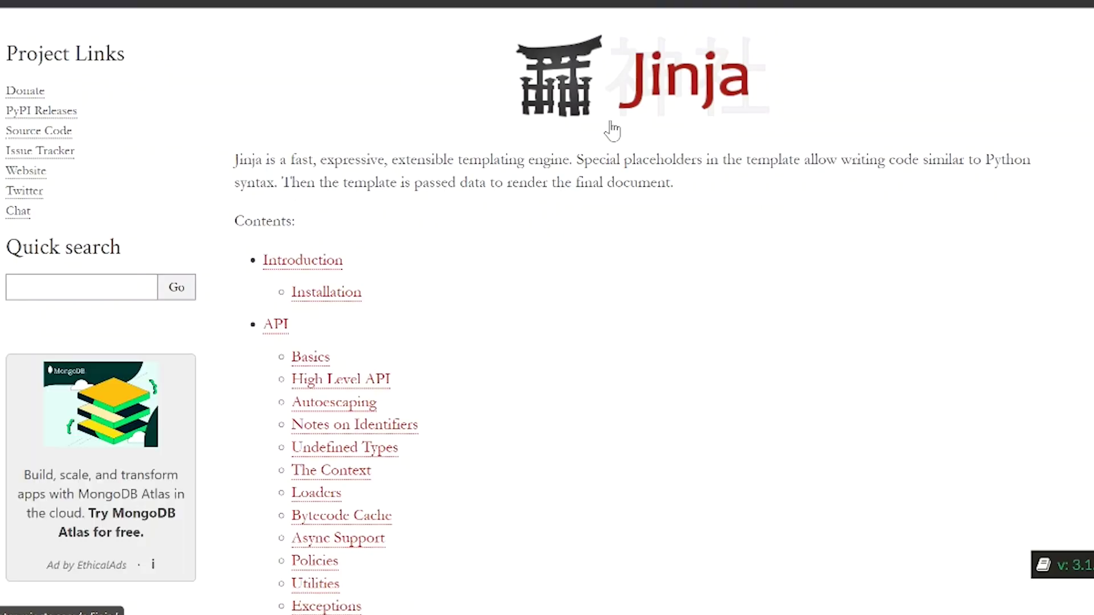
left_click(303, 260)
left_click_drag(233, 91, 642, 140)
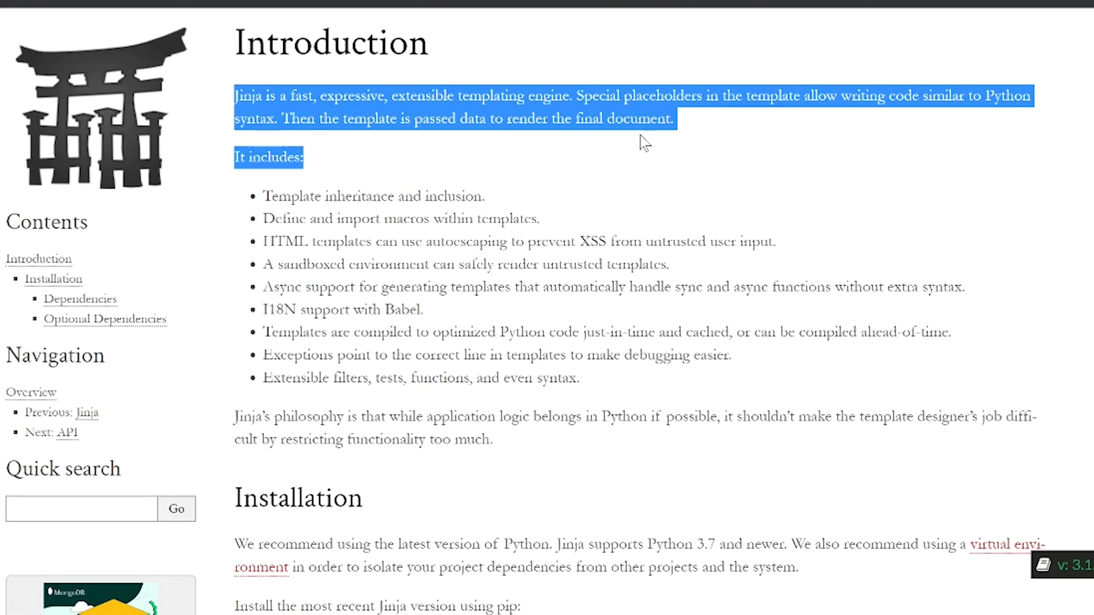
left_click(531, 65)
key("alt+Left")
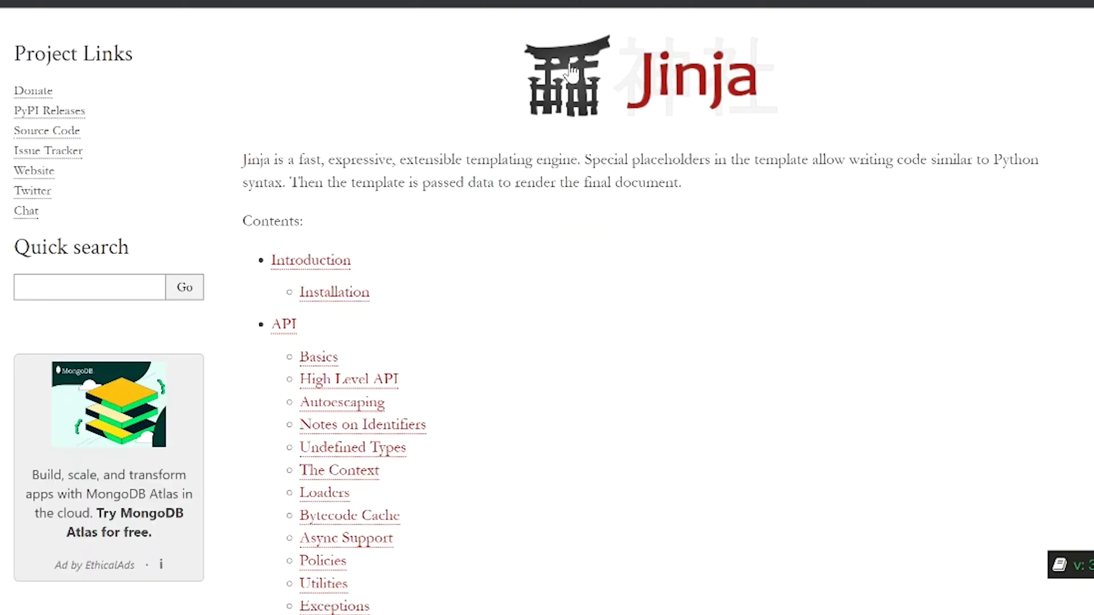
left_click_drag(240, 169, 729, 188)
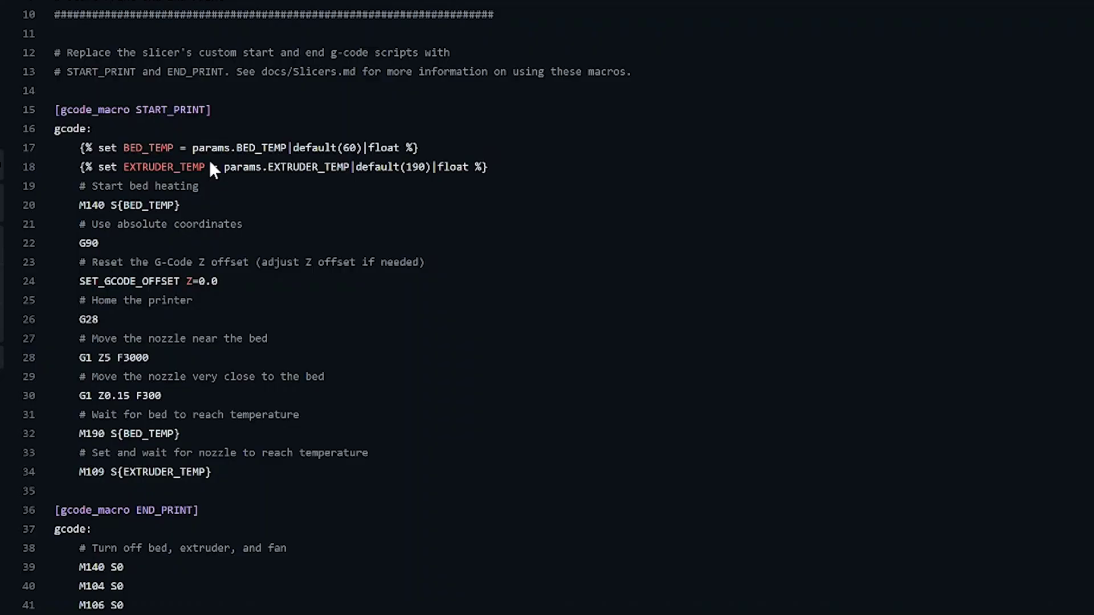
Highlight the START_PRINT macro from its header, clear it, and scroll to the M300 beeper section
left_click_drag(48, 109, 106, 134)
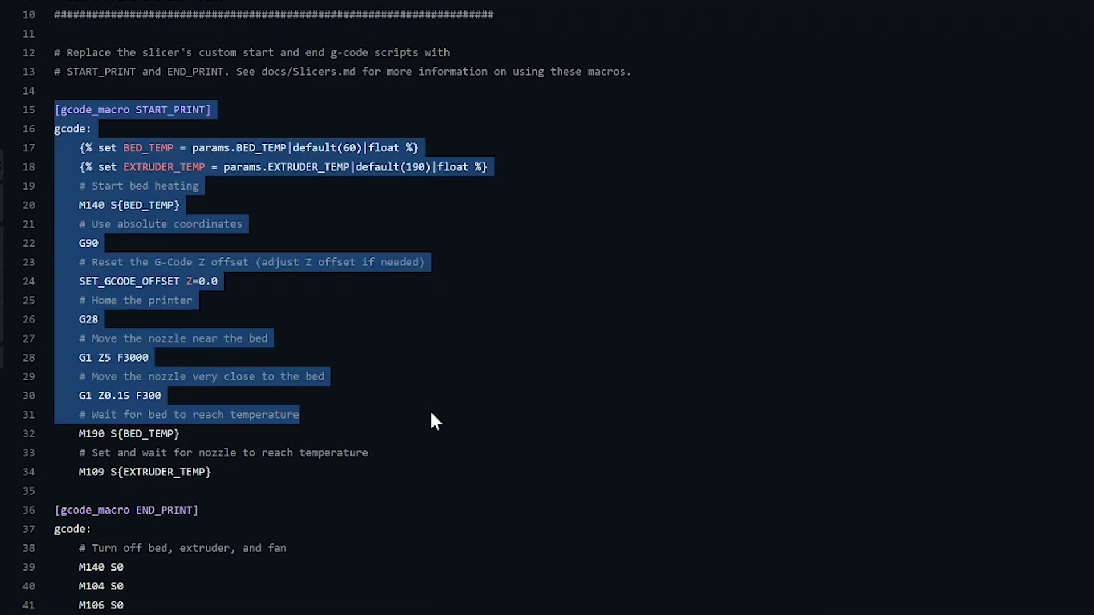
left_click(416, 456)
scroll(403, 399, "down", 15)
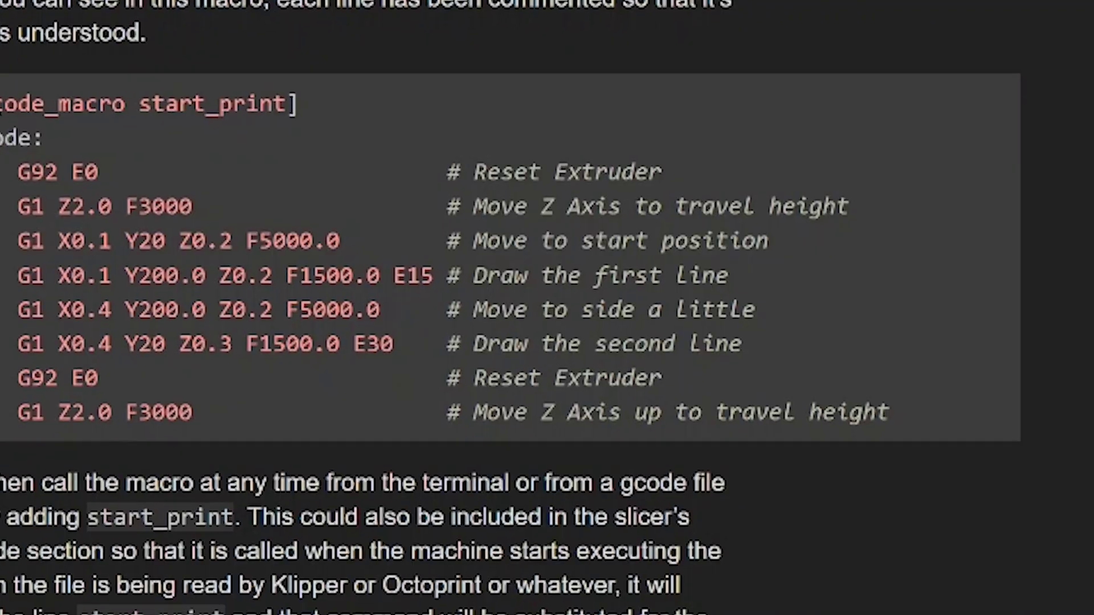
left_click_drag(18, 103, 744, 569)
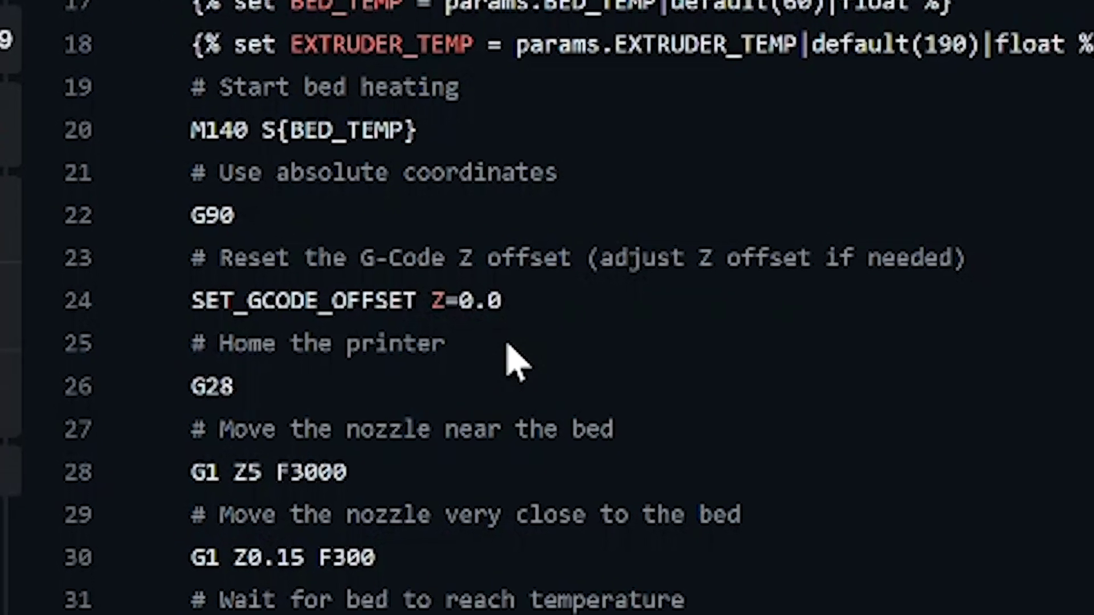
Highlight line 24, SET_GCODE_OFFSET Z=0.0, in the START_PRINT macro
left_click_drag(181, 305, 550, 305)
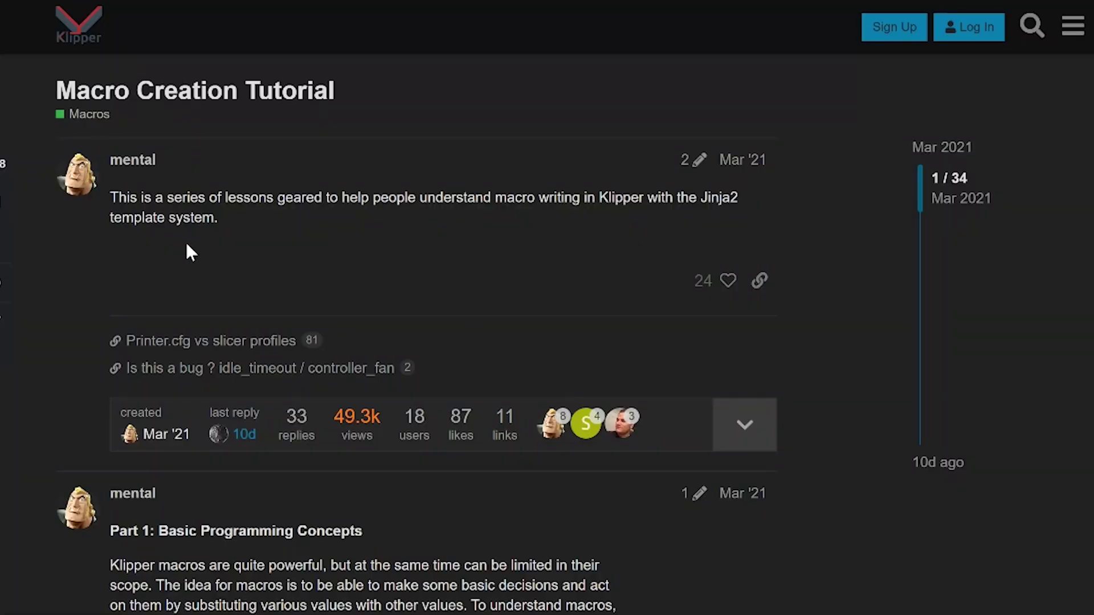
Highlight the tutorial's opening paragraph, then clear the selection
scroll(350, 220, "down", 2)
scroll(340, 210, "down", 1)
scroll(340, 210, "up", 1)
left_click_drag(104, 189, 525, 200)
left_click(264, 291)
Scroll down to the Part 2: Anatomy of a Macro heading and highlight it
scroll(254, 281, "down", 15)
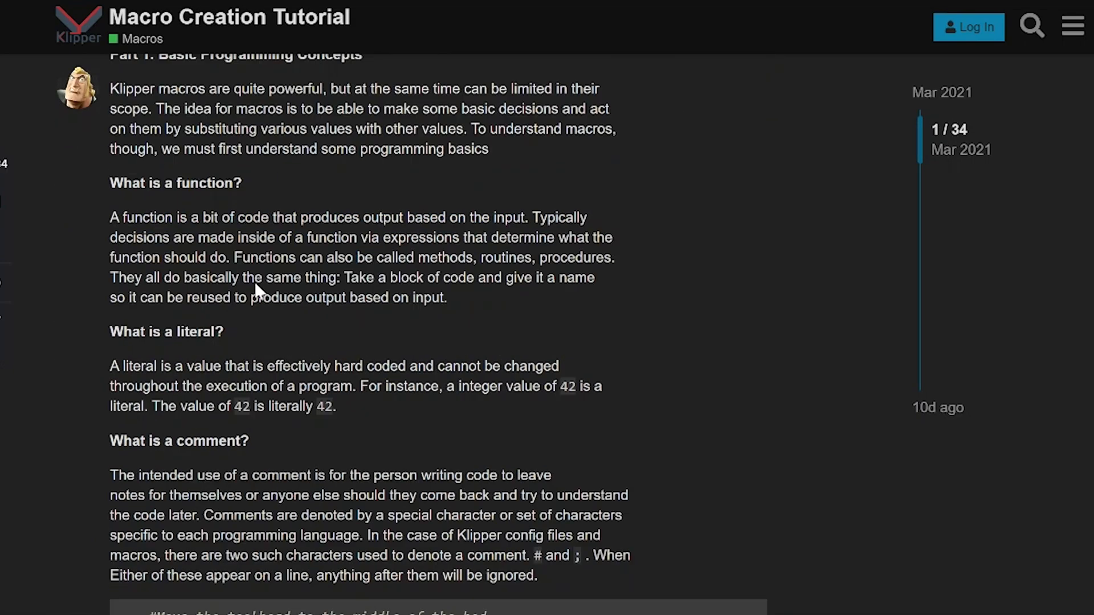
scroll(263, 290, "down", 20)
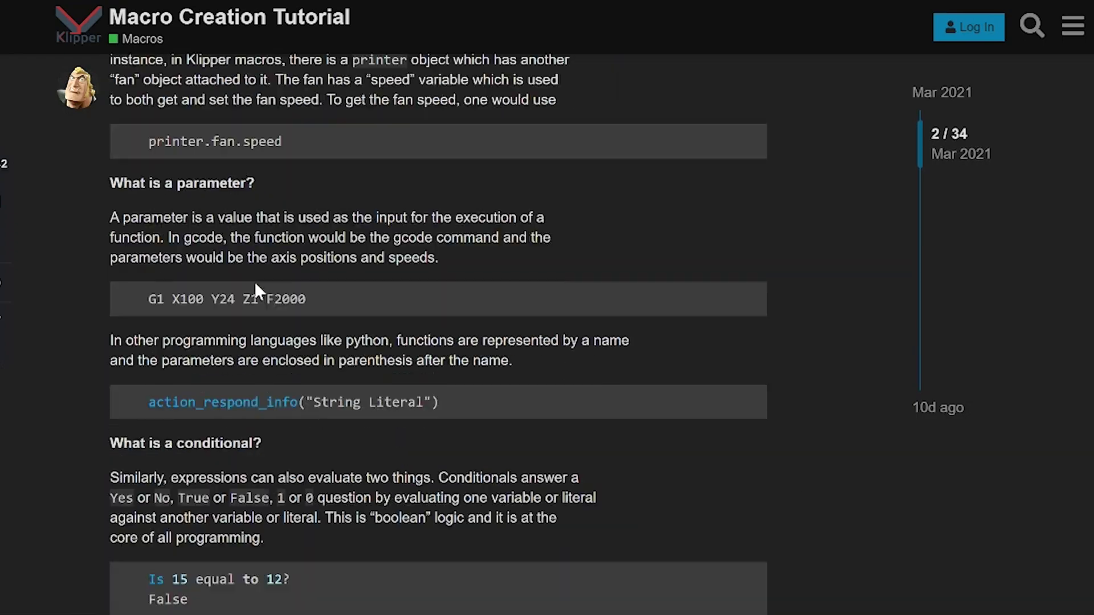
left_click_drag(136, 181, 288, 178)
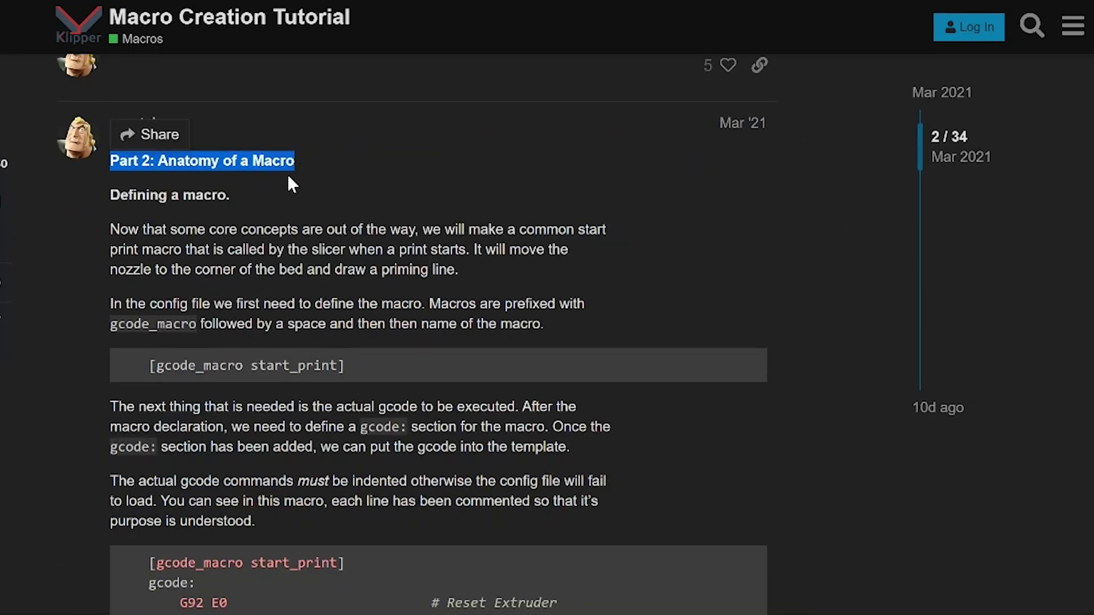
scroll(273, 188, "down", 7)
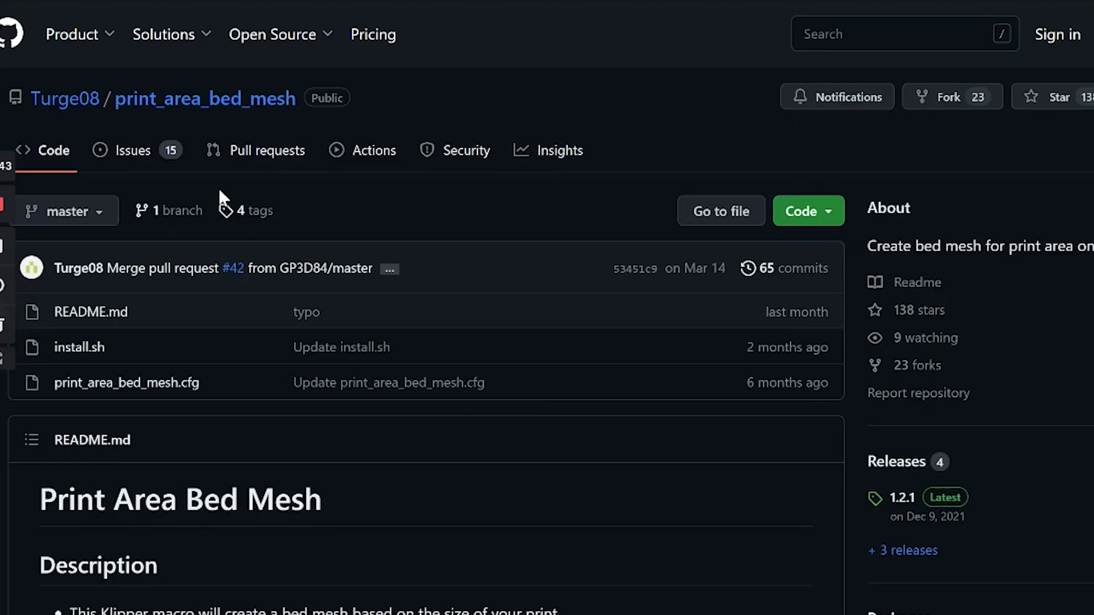
Scroll through the print_area_bed_mesh README and highlight its Description and Features text
scroll(261, 278, "down", 10)
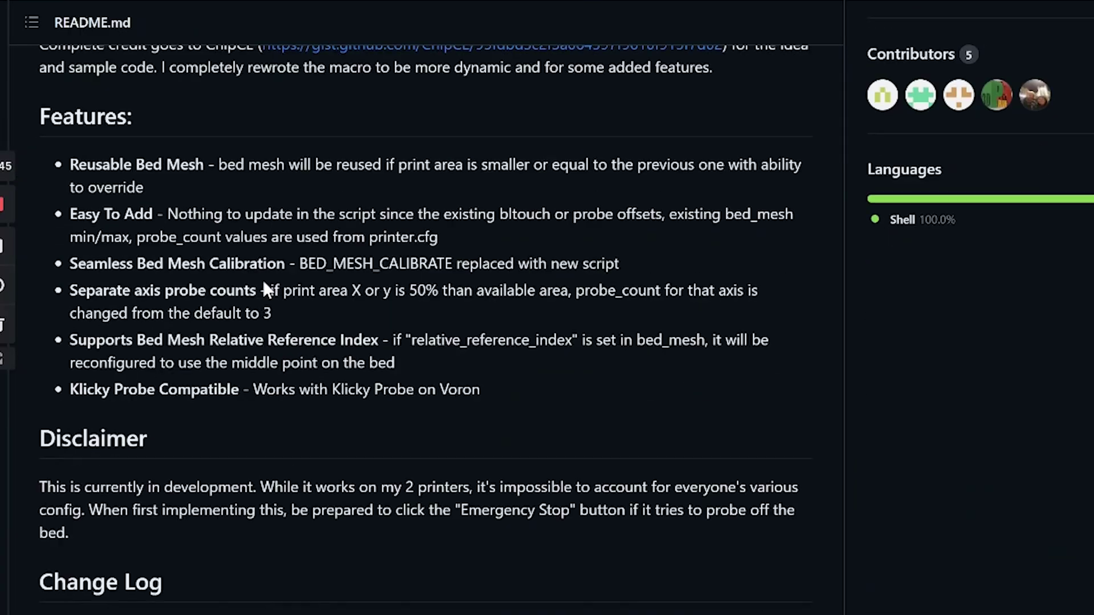
scroll(255, 273, "down", 9)
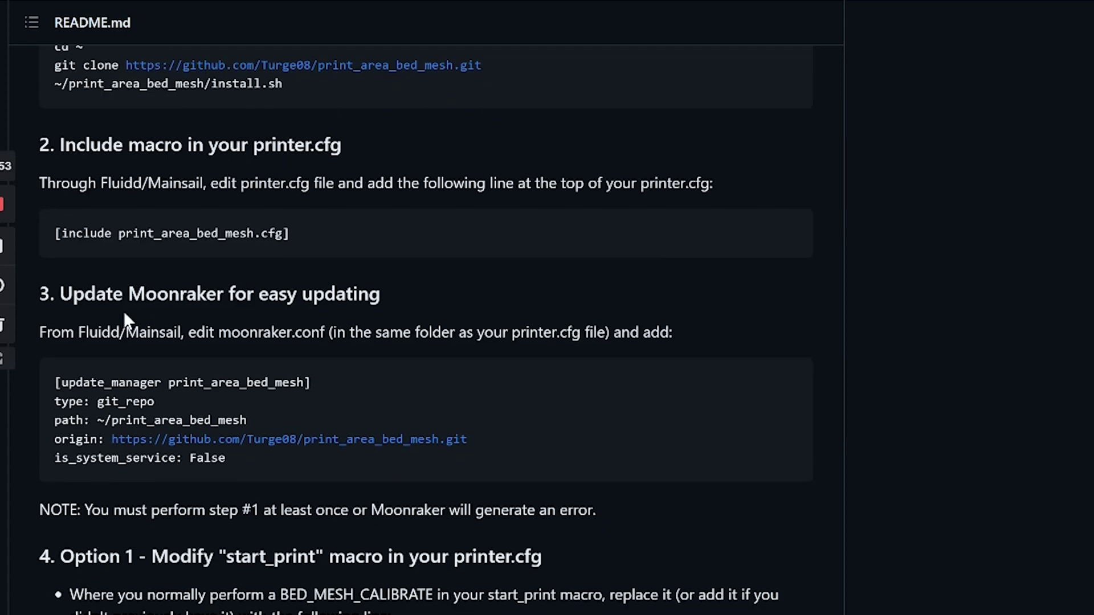
scroll(120, 278, "up", 8)
scroll(118, 273, "up", 13)
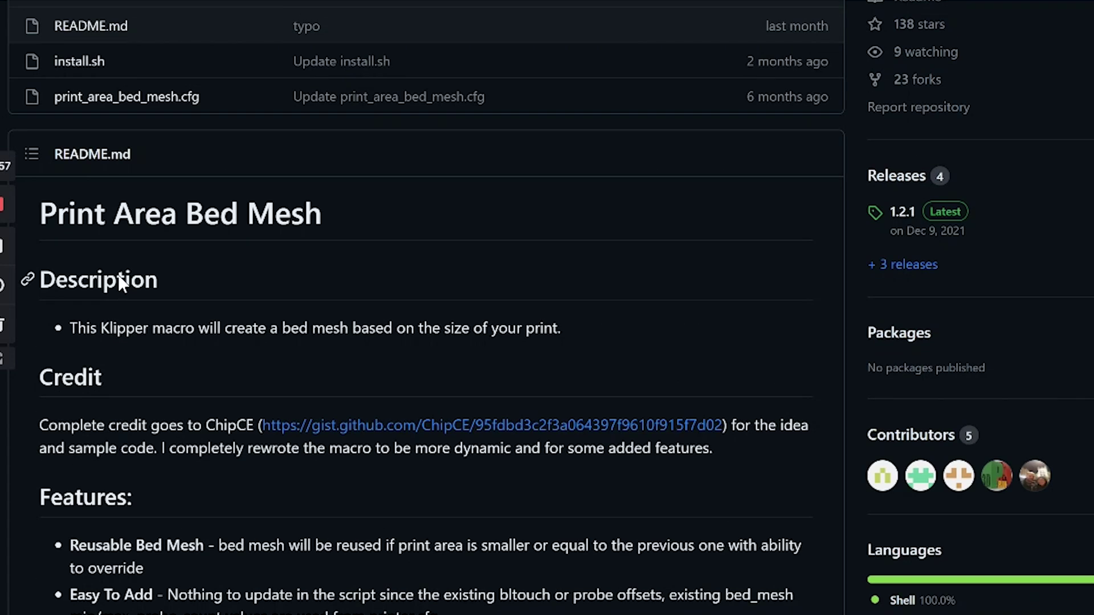
scroll(40, 301, "down", 2)
left_click_drag(50, 235, 525, 485)
scroll(97, 424, "down", 3)
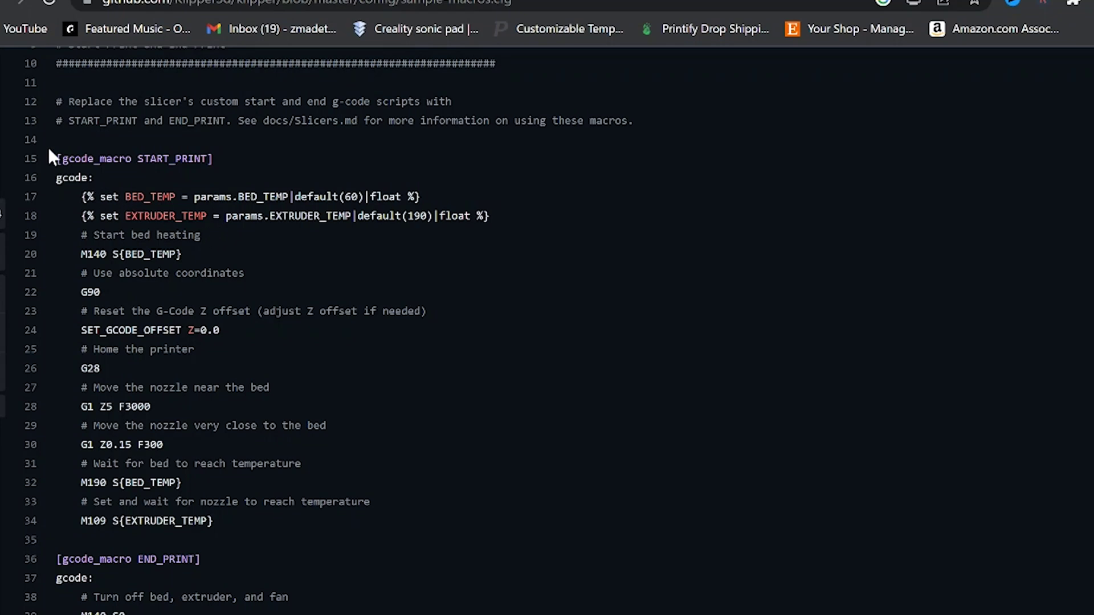
Highlight the START_PRINT header through the Start bed heating comment, then clear the selection
left_click_drag(48, 149, 108, 186)
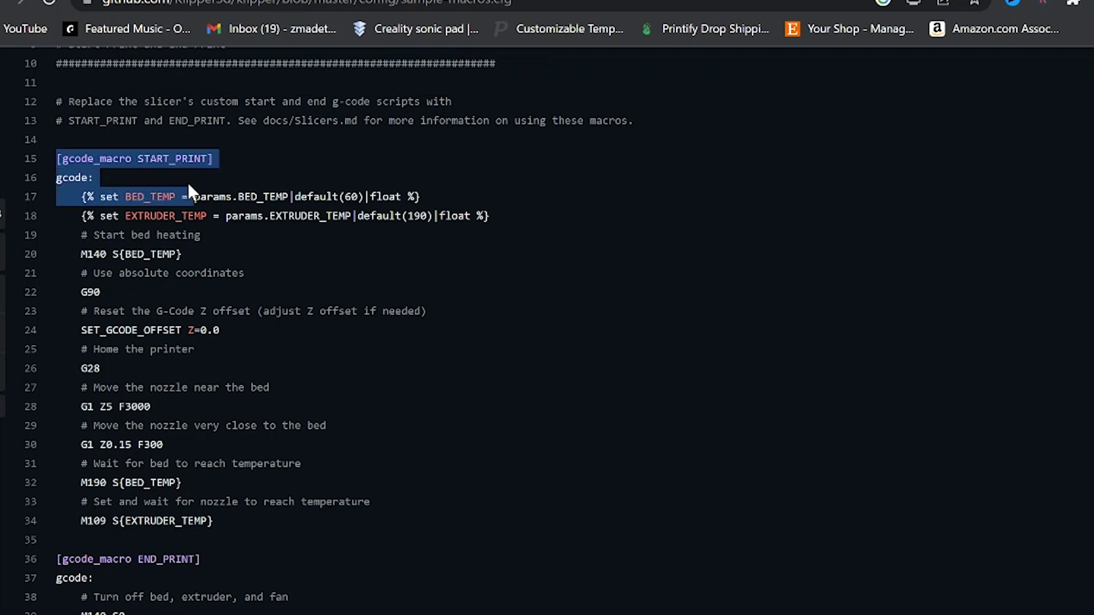
left_click_drag(342, 210, 439, 309)
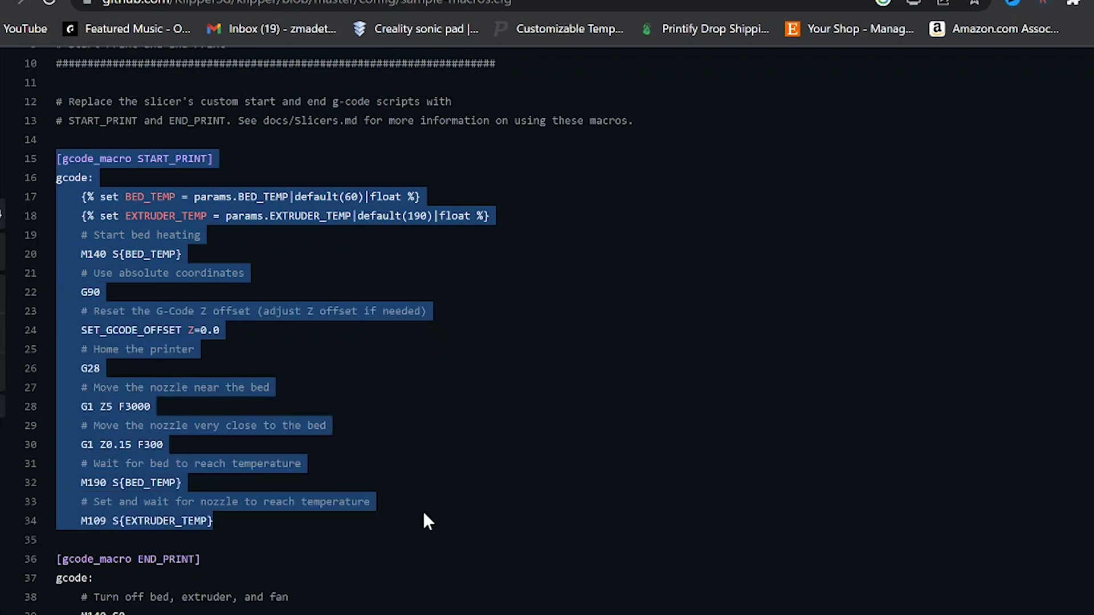
left_click(413, 485)
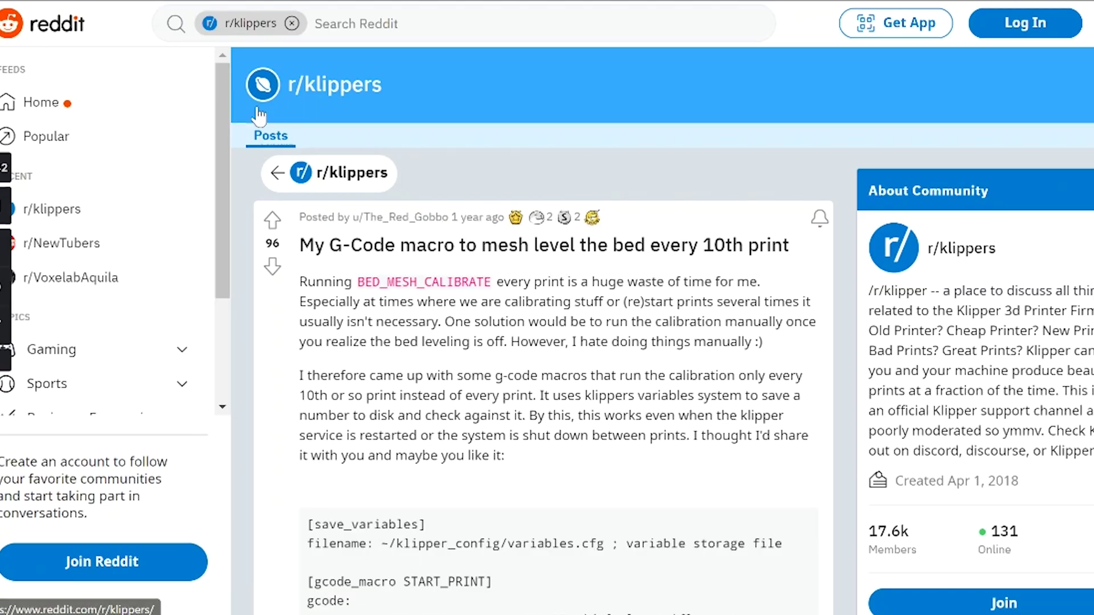
scroll(259, 117, "down", 2)
mouse_move(366, 132)
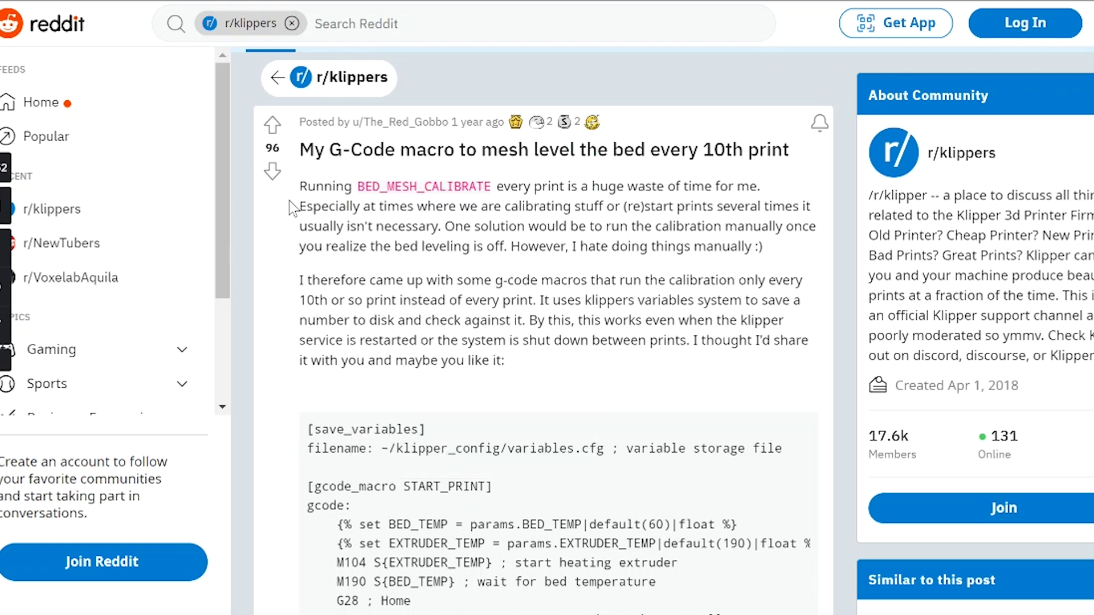
Select the Reddit post's code from [save_variables] down past the END_PRINT macro
left_click_drag(285, 203, 559, 340)
scroll(559, 340, "down", 5)
left_click_drag(308, 146, 351, 521)
scroll(441, 422, "down", 2)
scroll(502, 527, "down", 3)
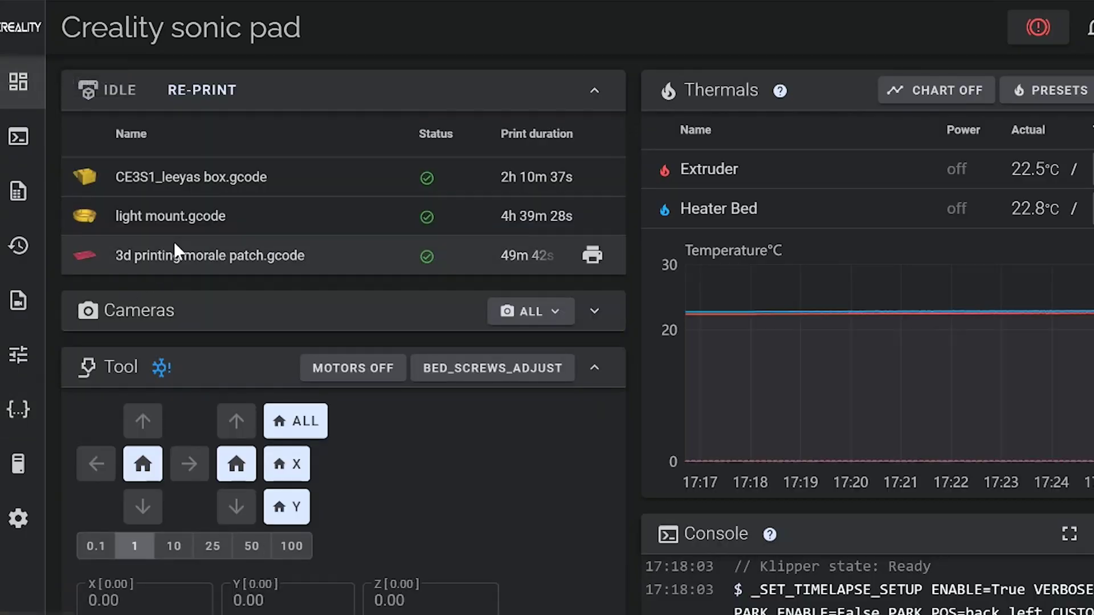
Open printer.cfg from Configuration and place the cursor at line 114 after M600_state
left_click(9, 408)
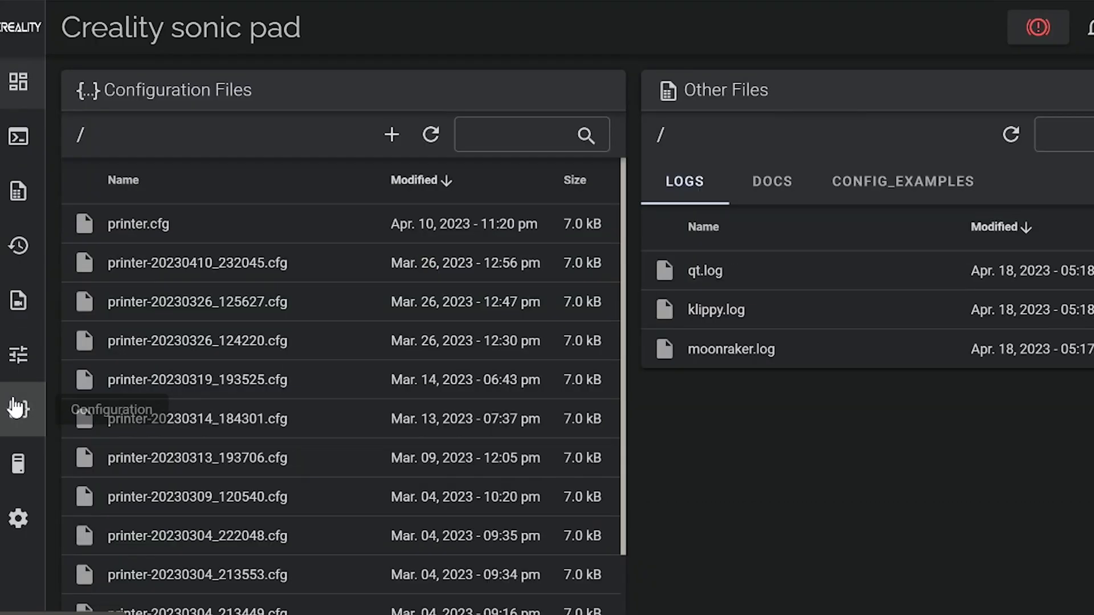
left_click(225, 231)
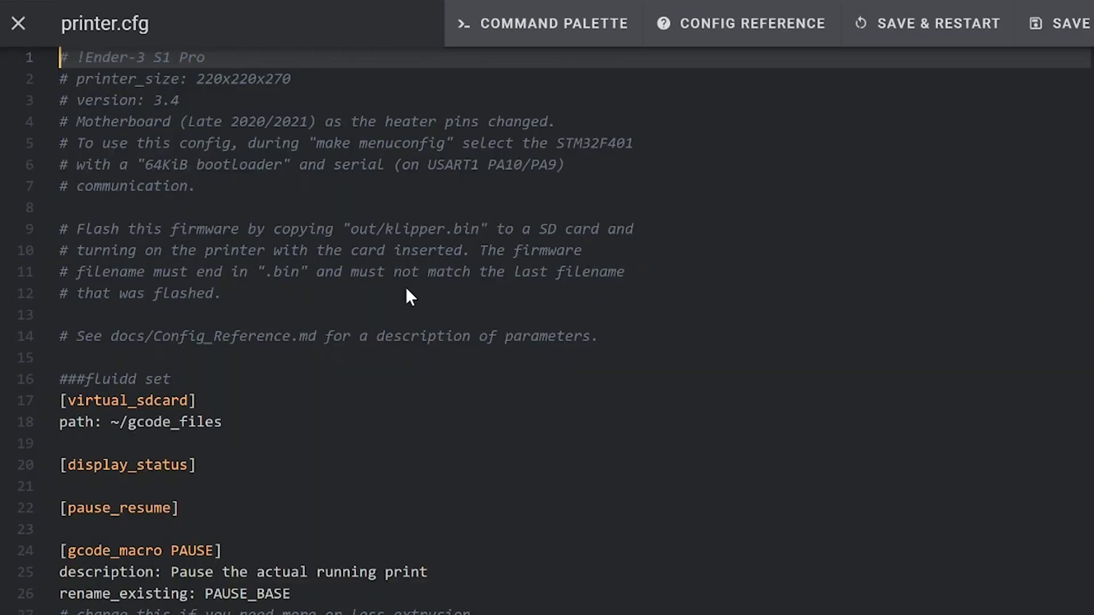
scroll(405, 286, "down", 10)
scroll(405, 286, "down", 15)
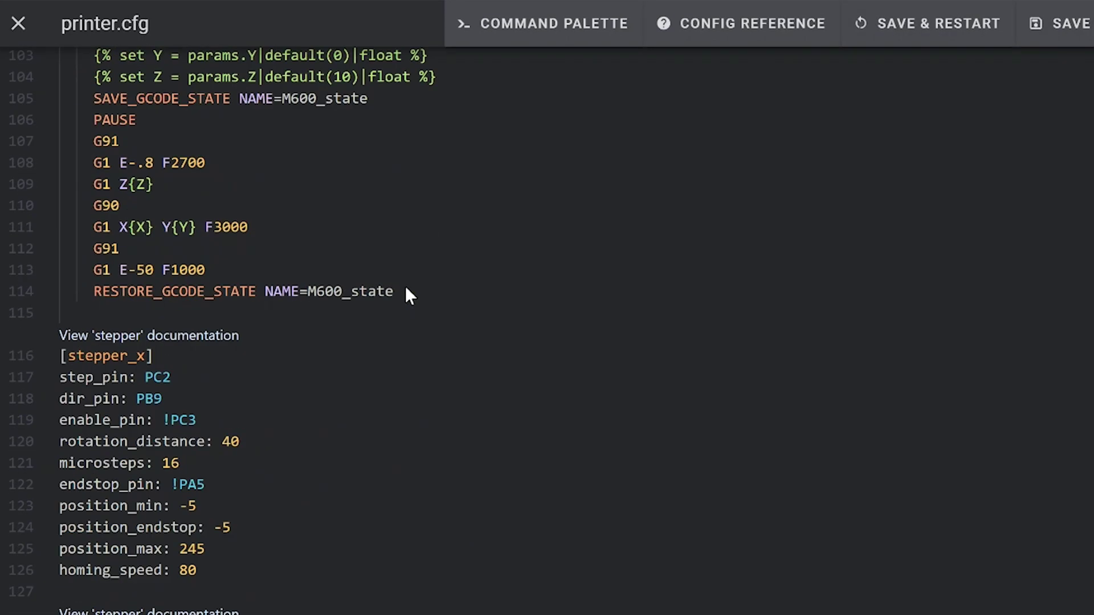
scroll(405, 286, "up", 4)
scroll(407, 289, "down", 5)
left_click(407, 291)
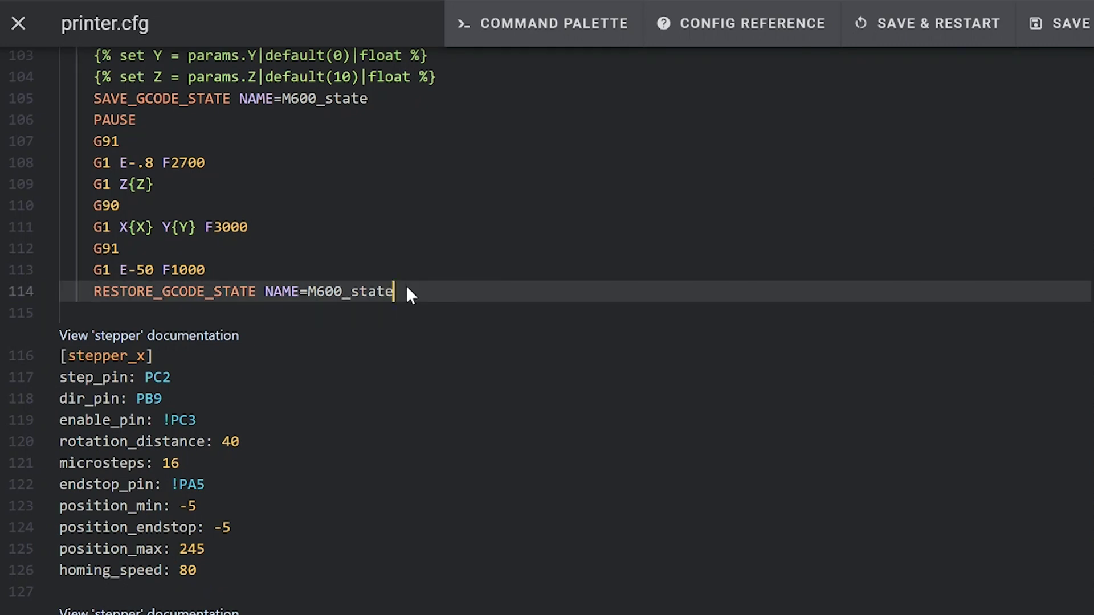
scroll(409, 306, "up", 6)
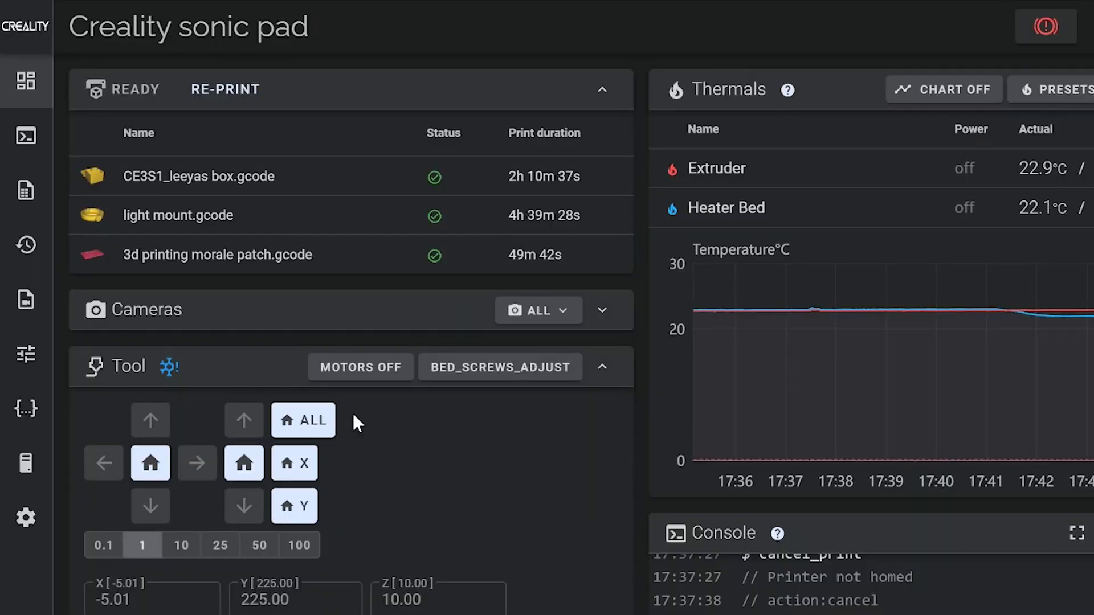
scroll(377, 440, "down", 15)
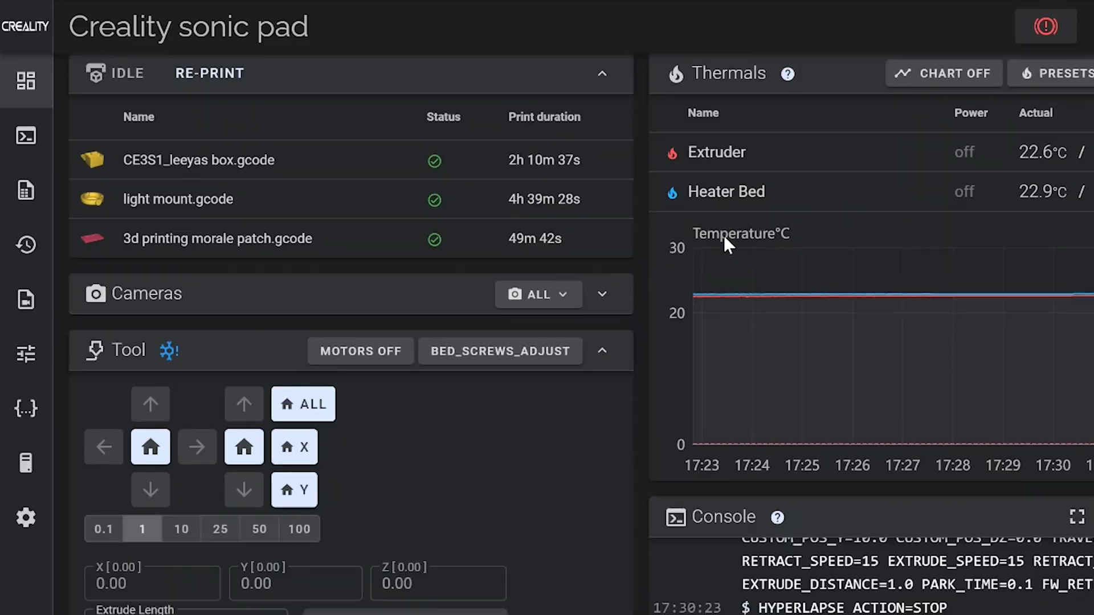
Paste gcode_macro M300 into the console and send it to the printer
scroll(723, 235, "down", 10)
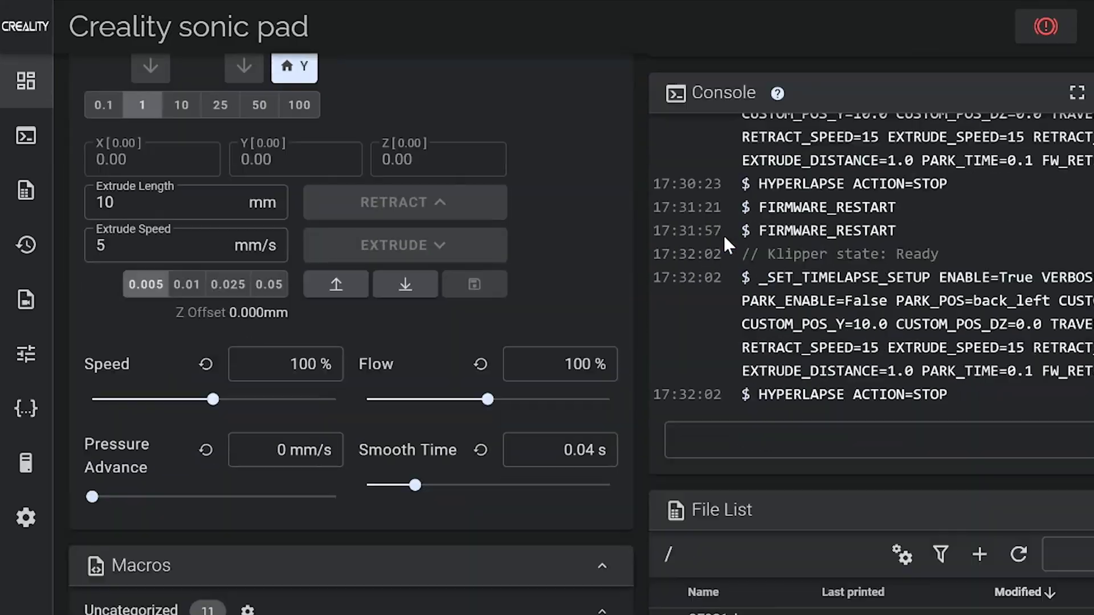
left_click(744, 289)
type("gcode_macro M300")
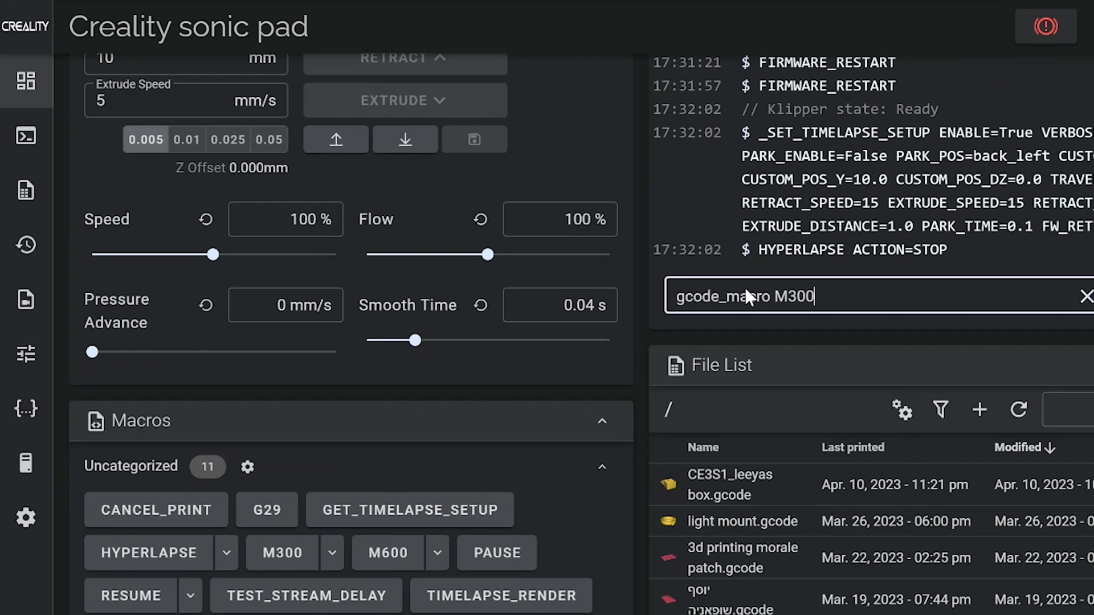
key("Return")
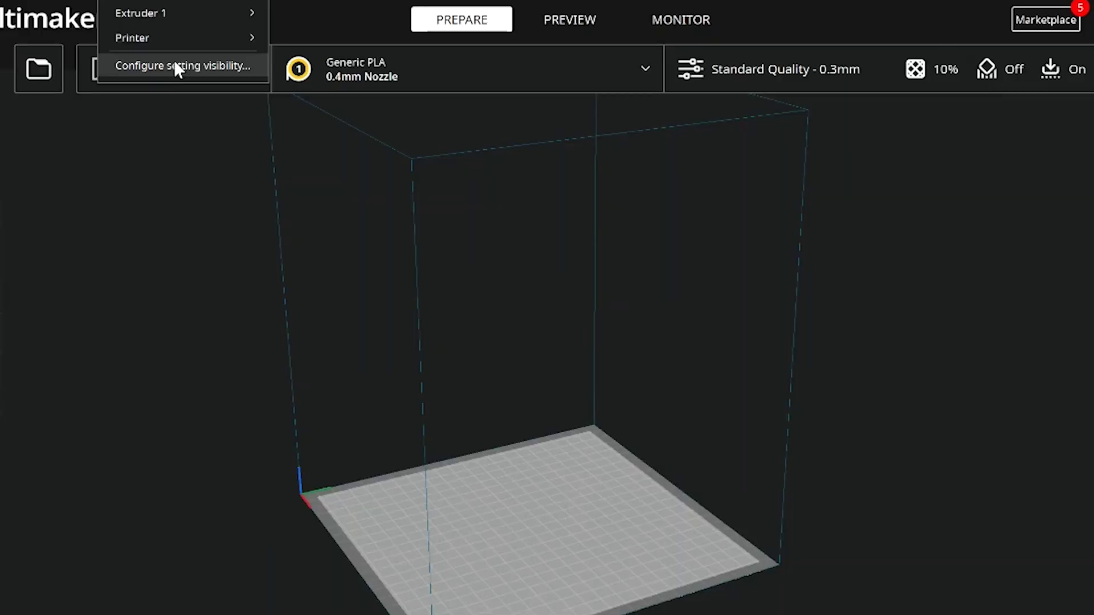
Open the Ender-3 S1 pro machine settings from the Printers preferences
left_click(175, 61)
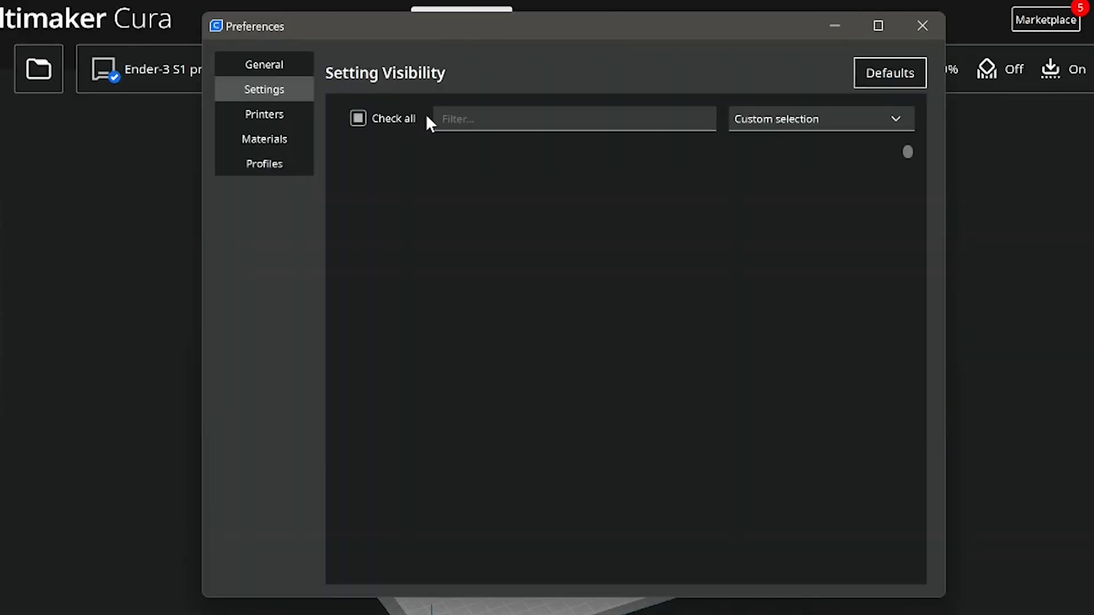
left_click(275, 114)
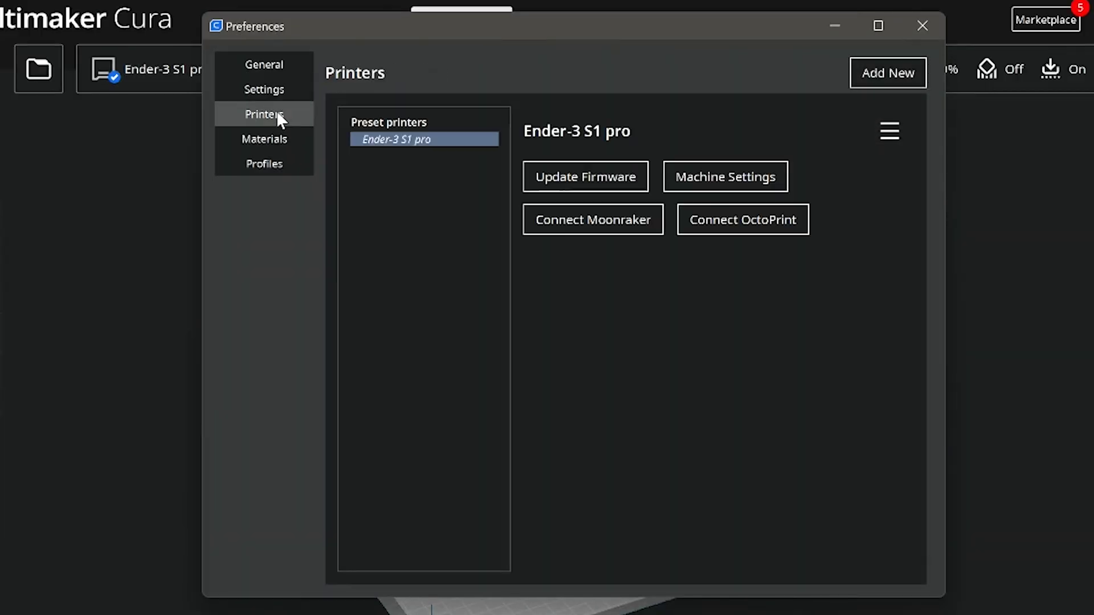
left_click(722, 192)
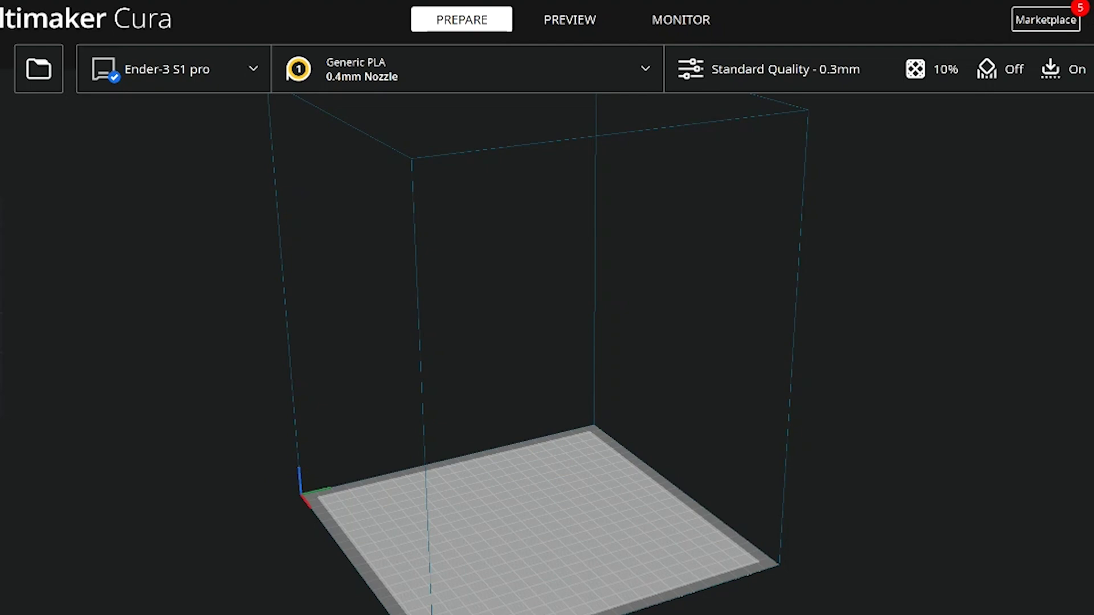
Add the Post stretch script under Extensions > Post Processing > Modify G-Code
key("alt+x")
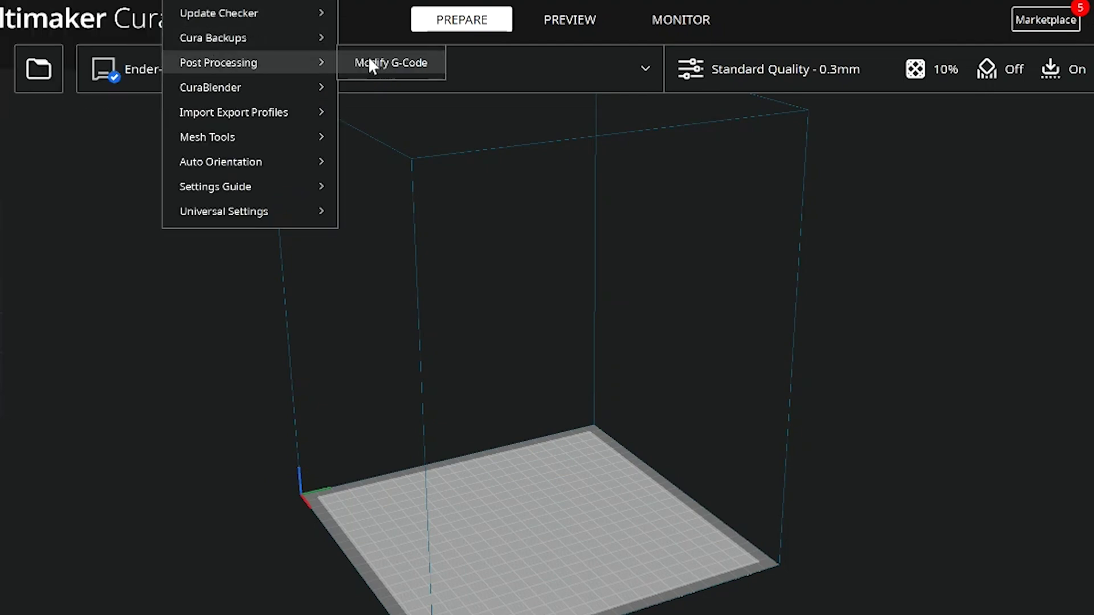
left_click(370, 62)
left_click(328, 144)
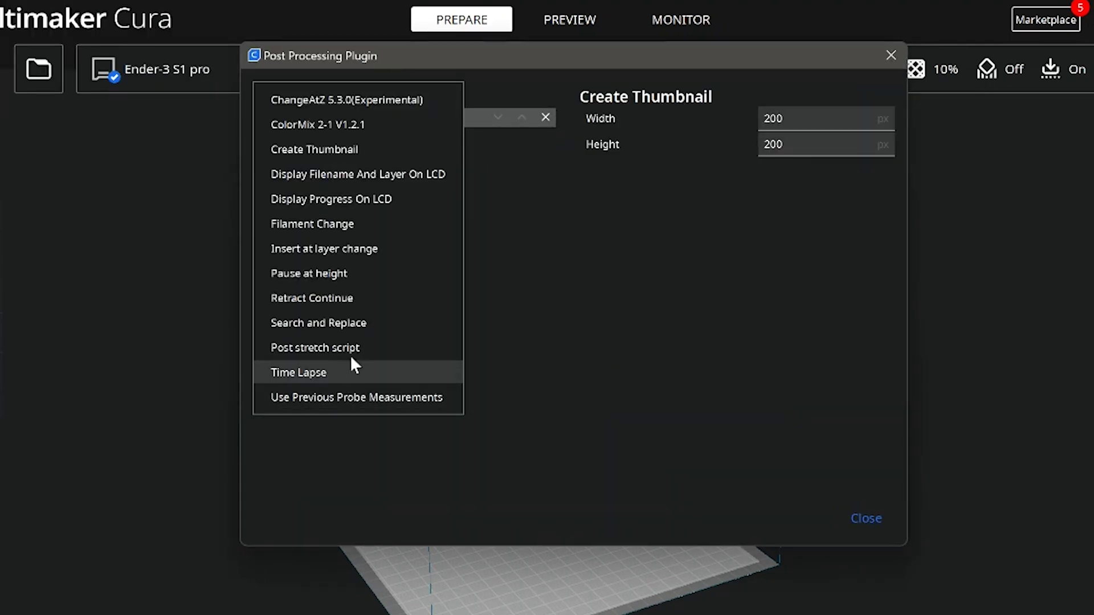
left_click(364, 347)
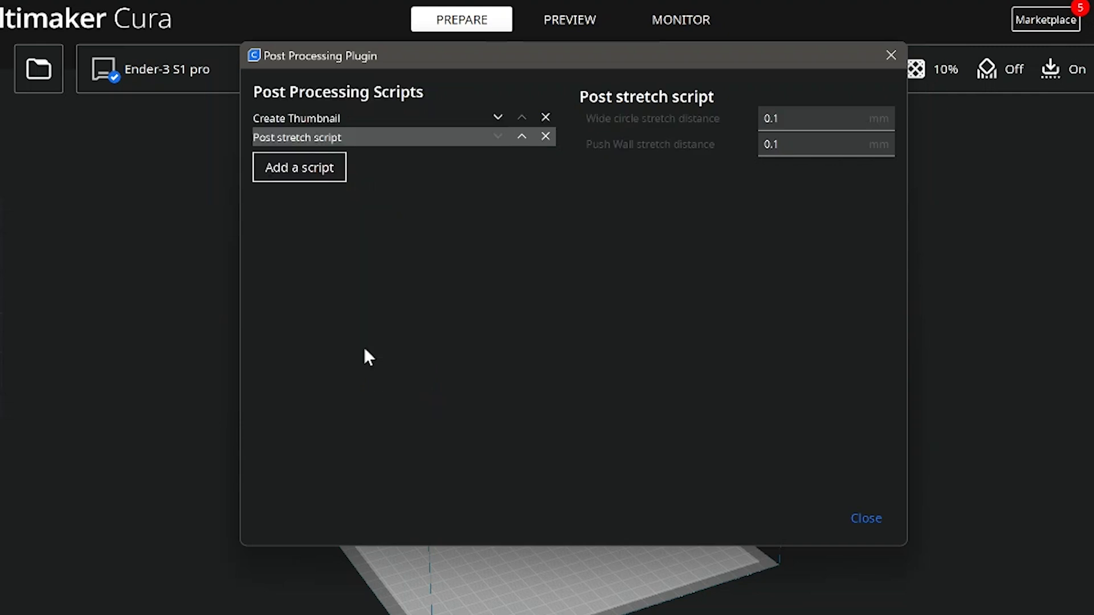